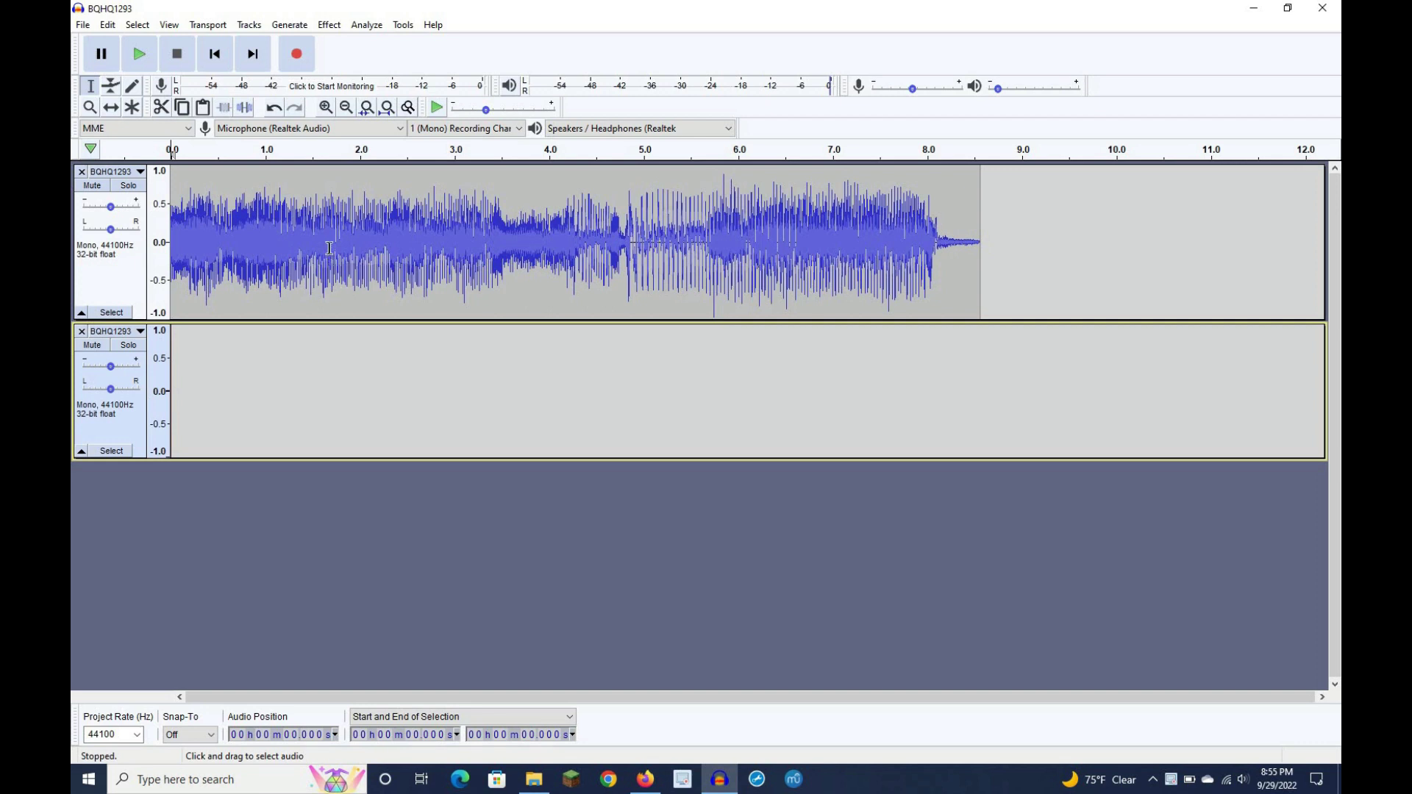
- Play the vocal clip through, then place the edit point at about 3.4 seconds
click(144, 51)
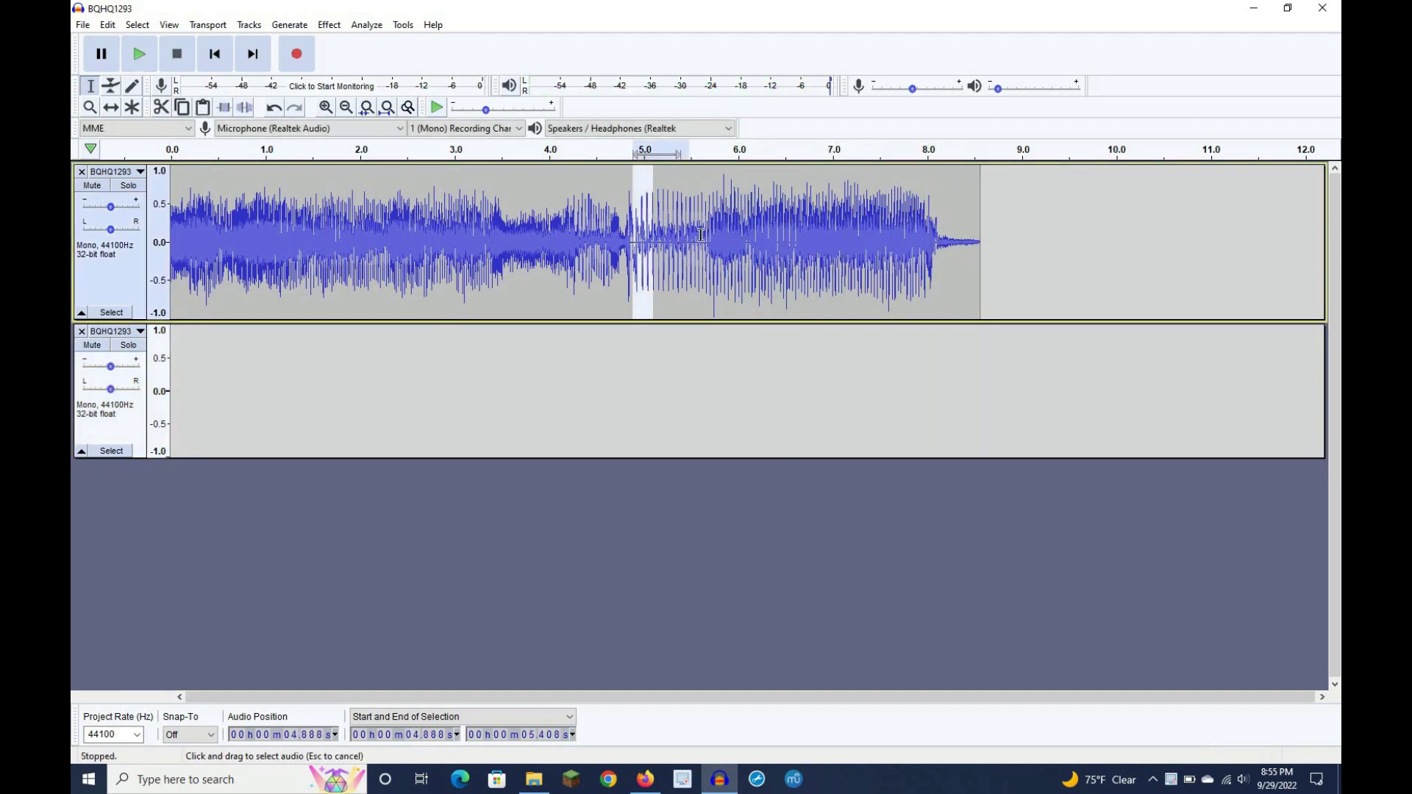
drag(633, 236, 703, 238)
click(495, 242)
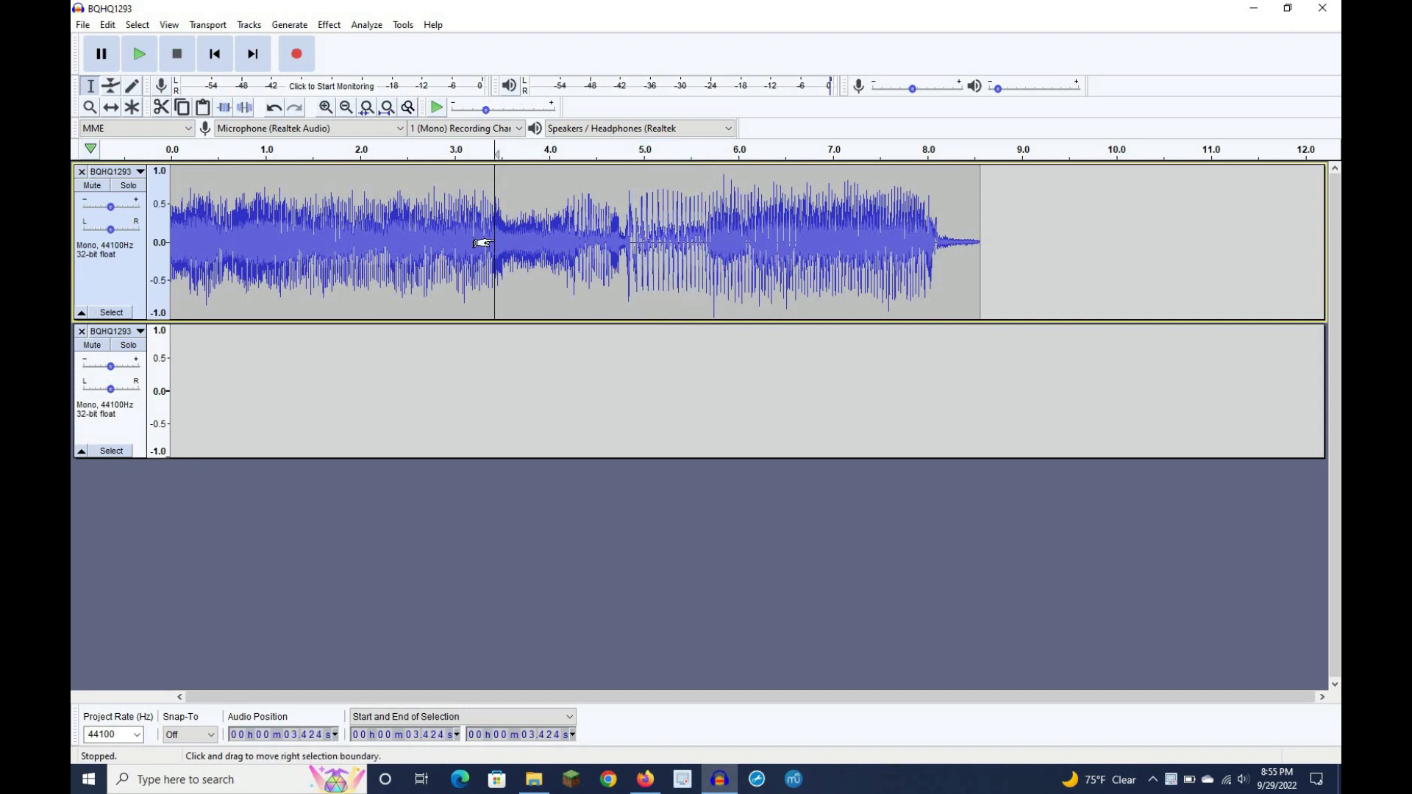
click(116, 171)
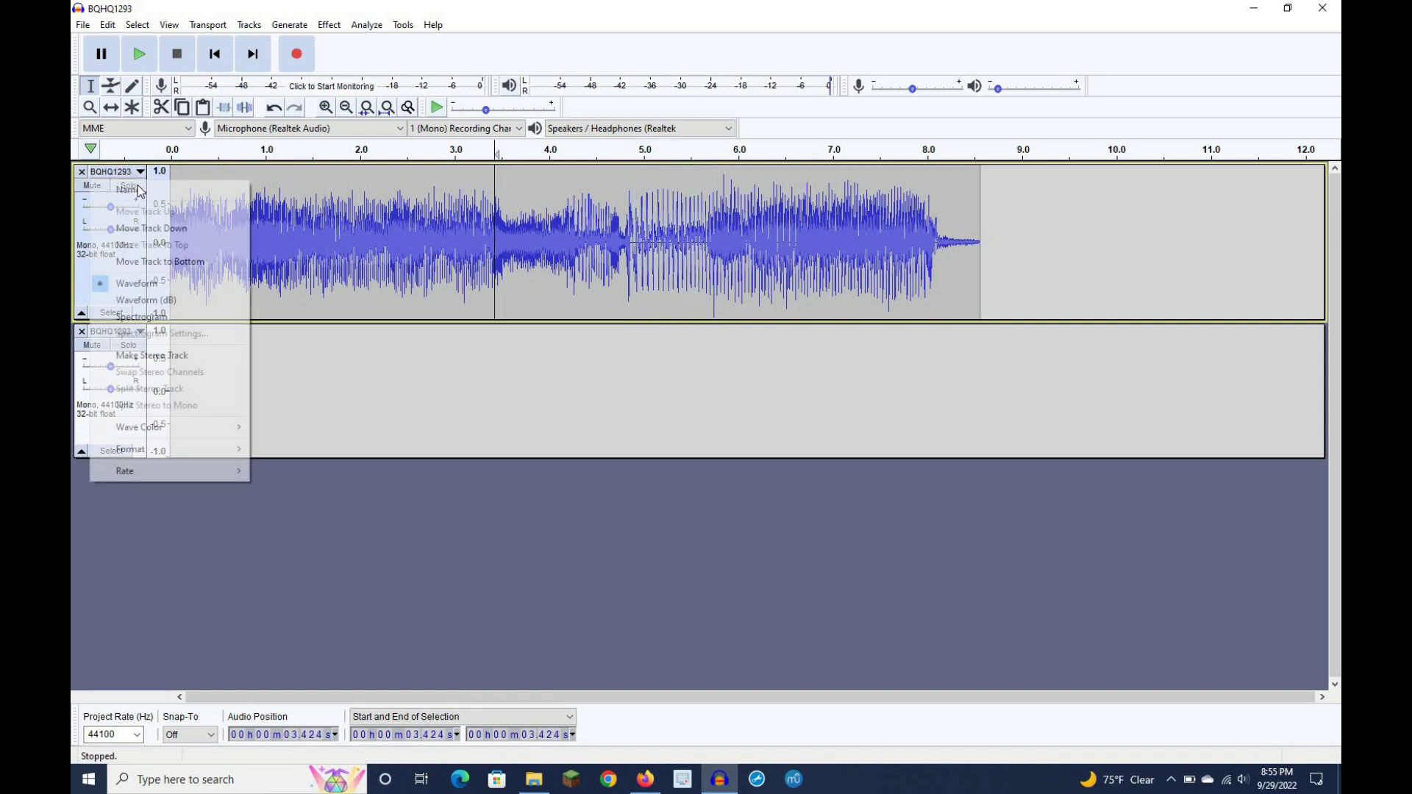
- View the vocal track as a spectrogram, selecting most of the clip, then 0–5.024 s
click(173, 317)
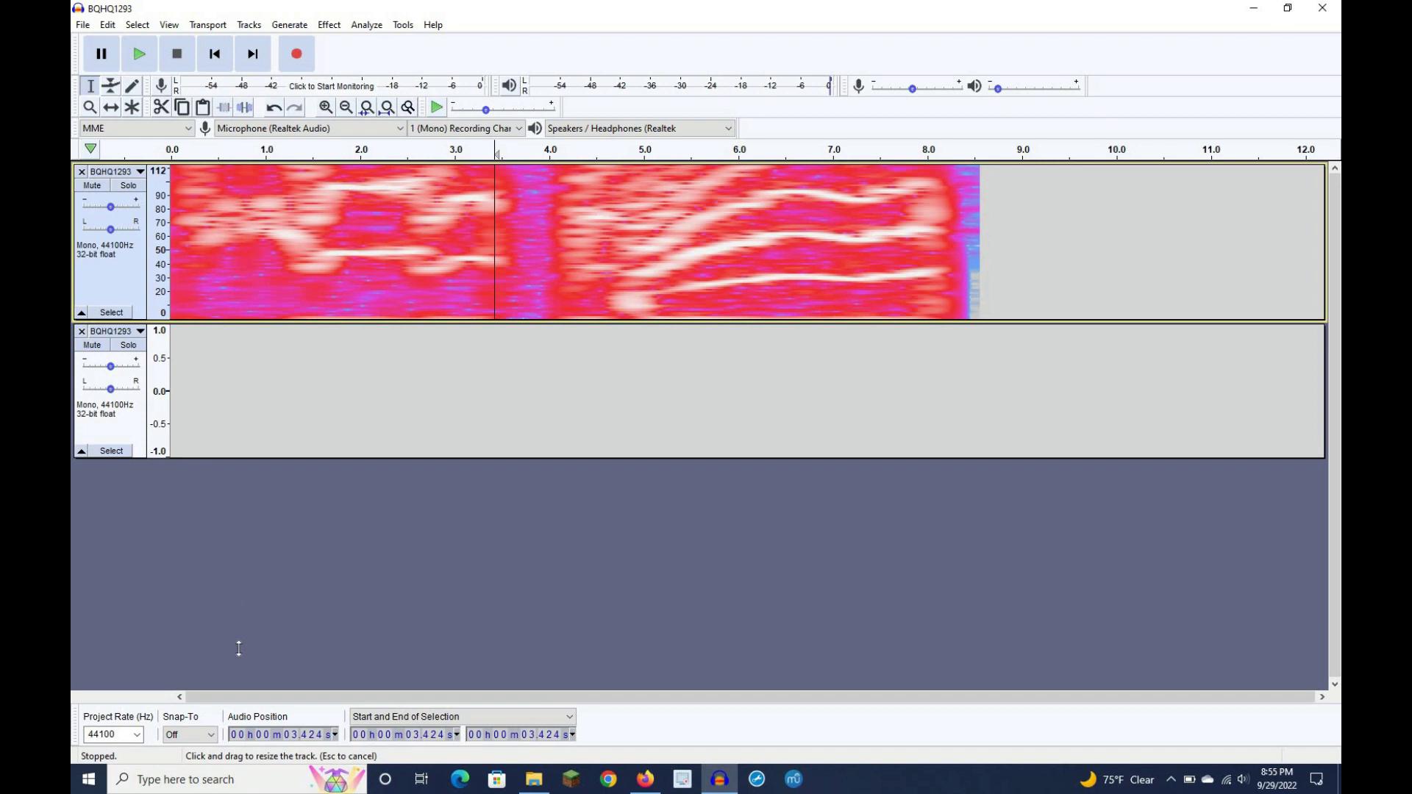
drag(238, 649, 232, 677)
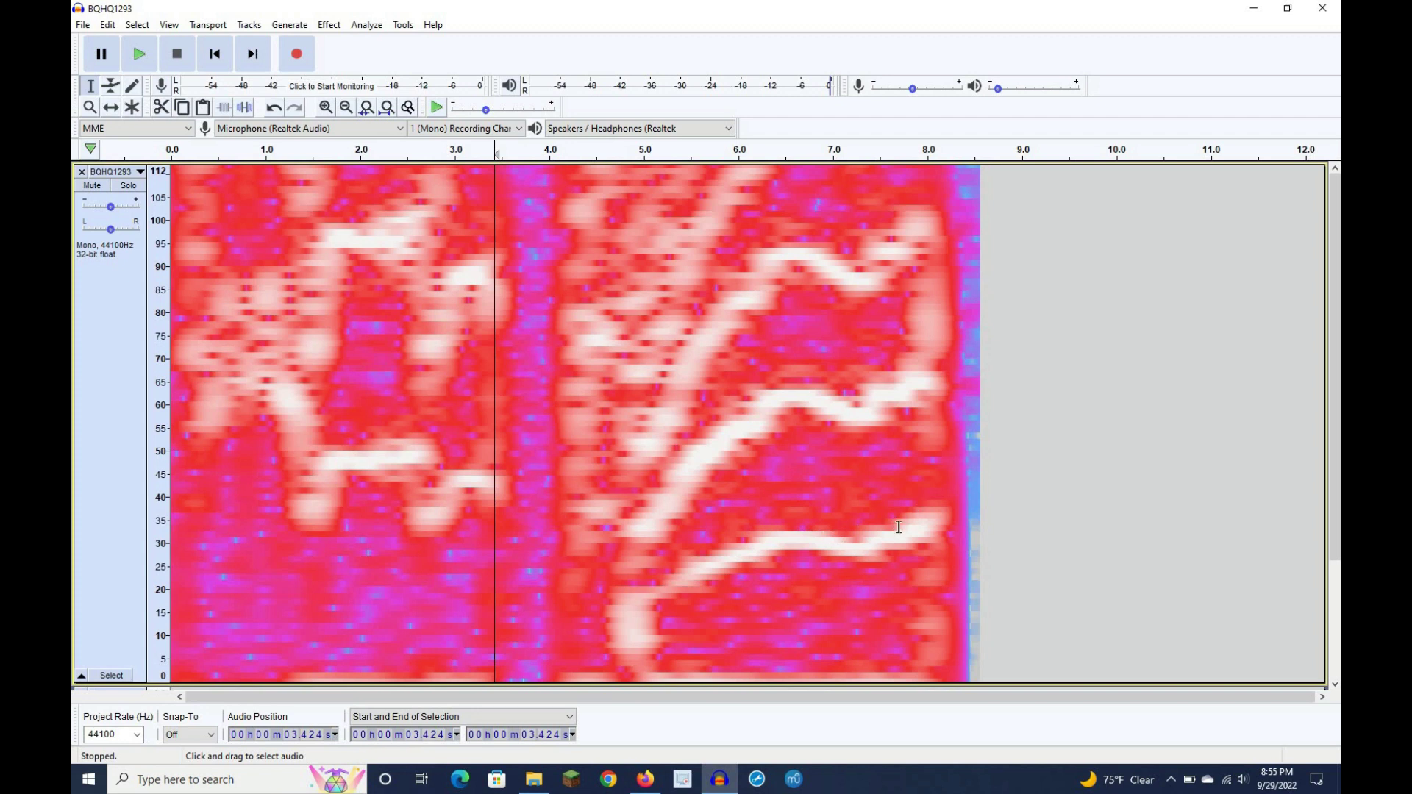
drag(908, 540, 168, 537)
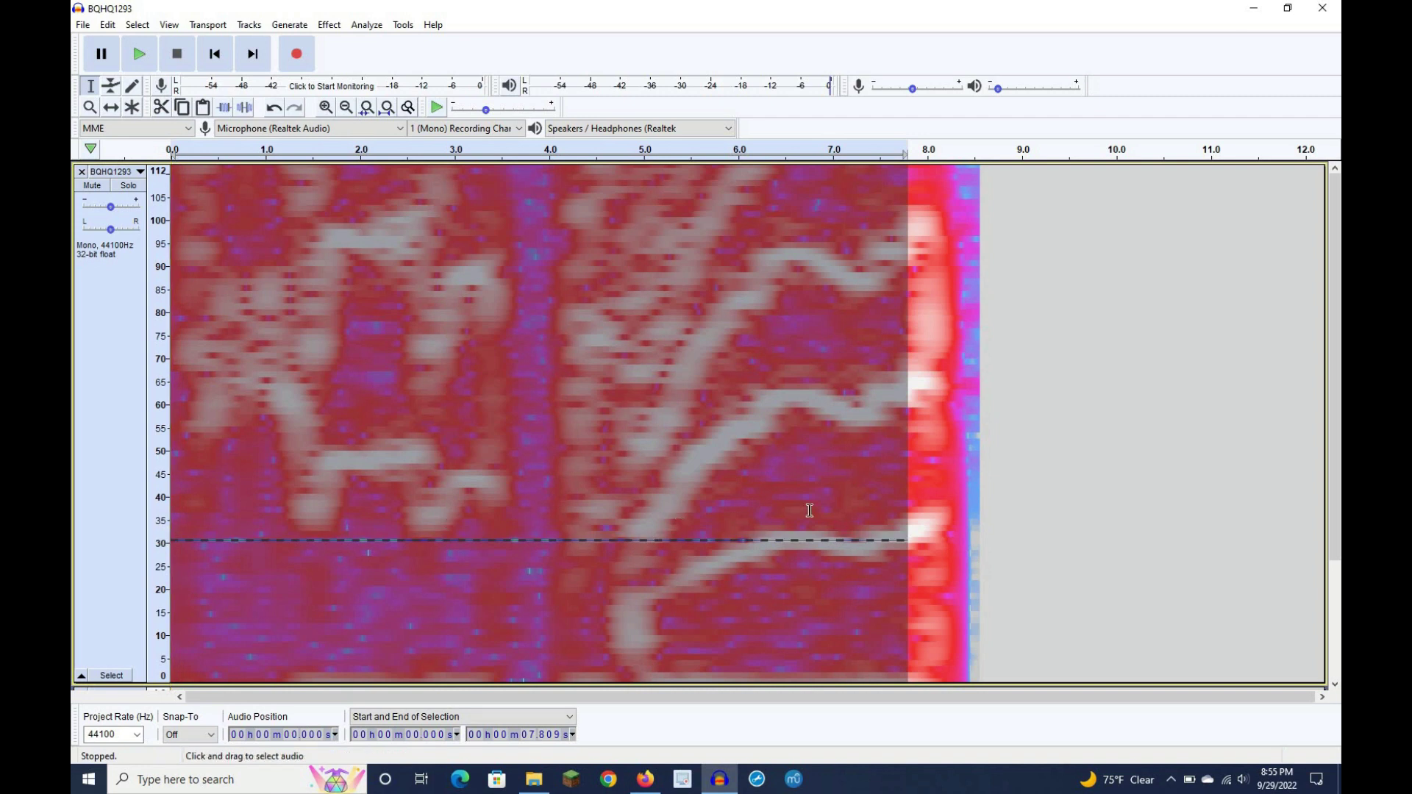
click(644, 595)
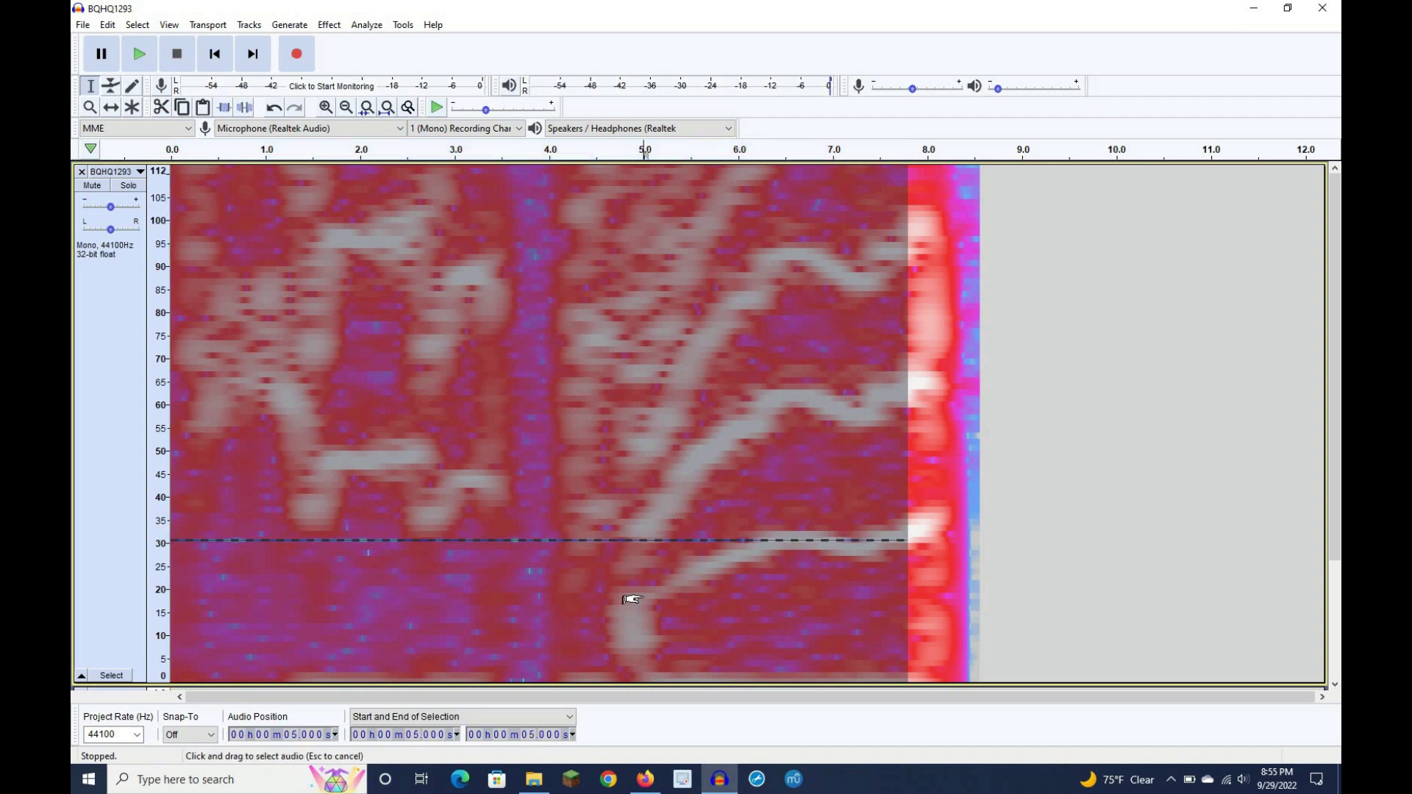
drag(427, 594, 161, 598)
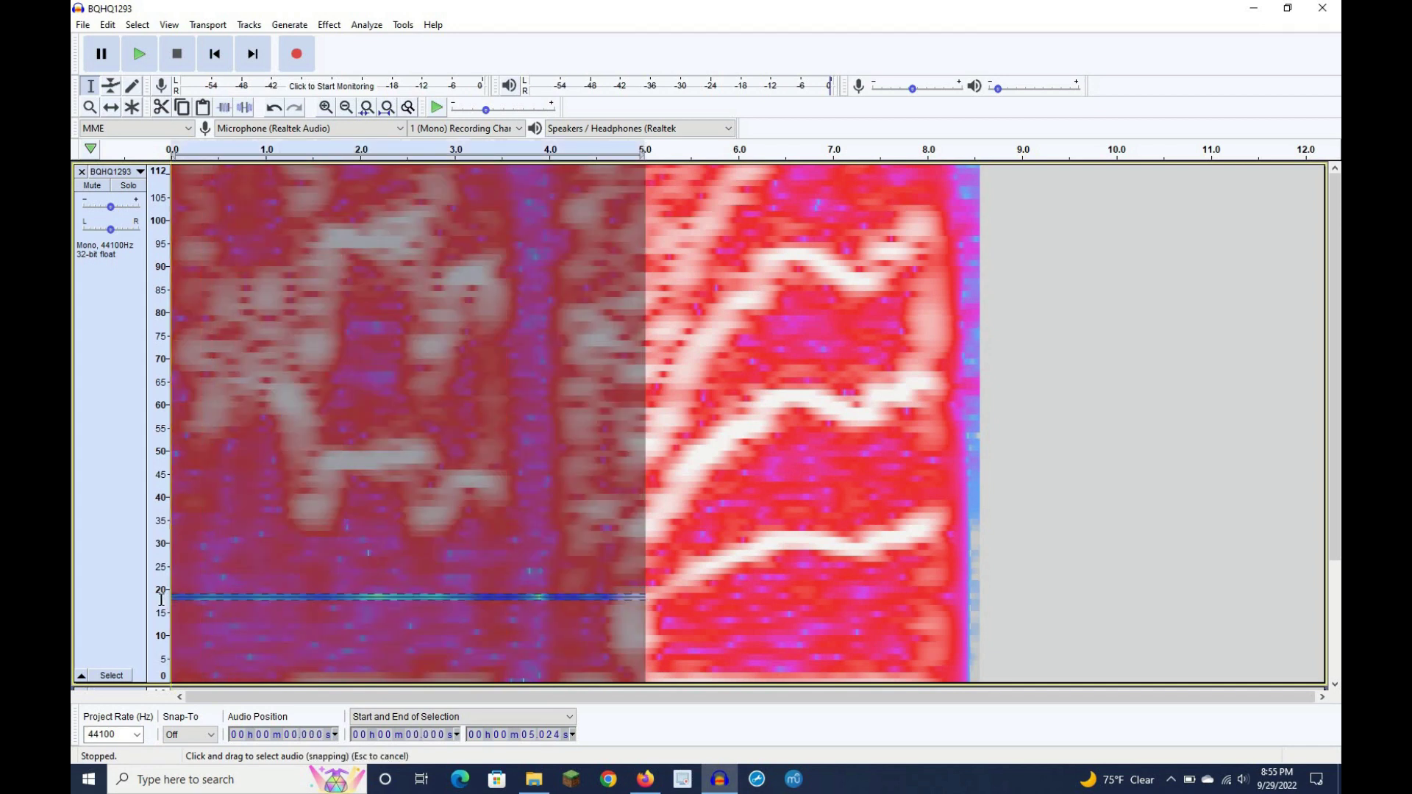
click(678, 580)
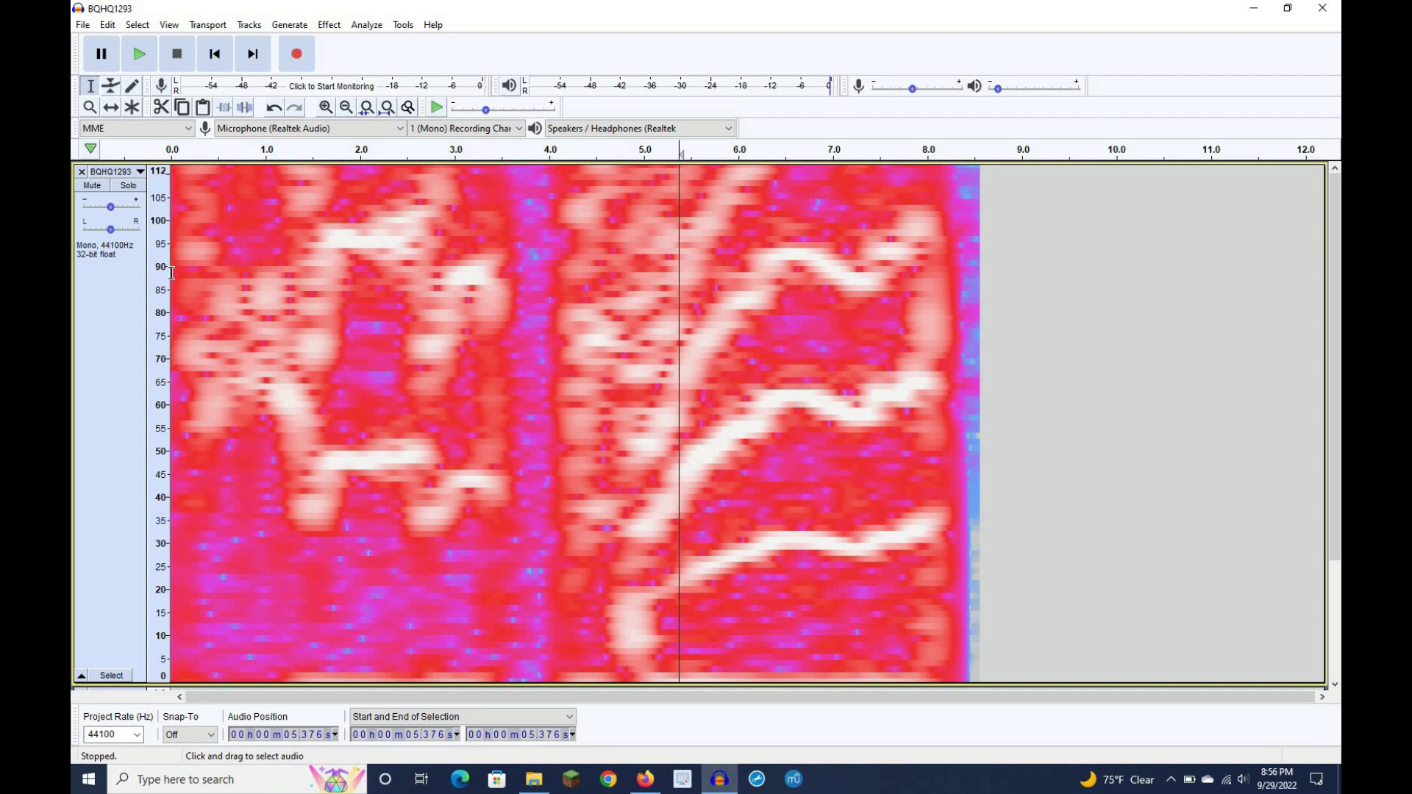
- Return the vocal track to Waveform view, shrink it, and expand the second track
click(118, 176)
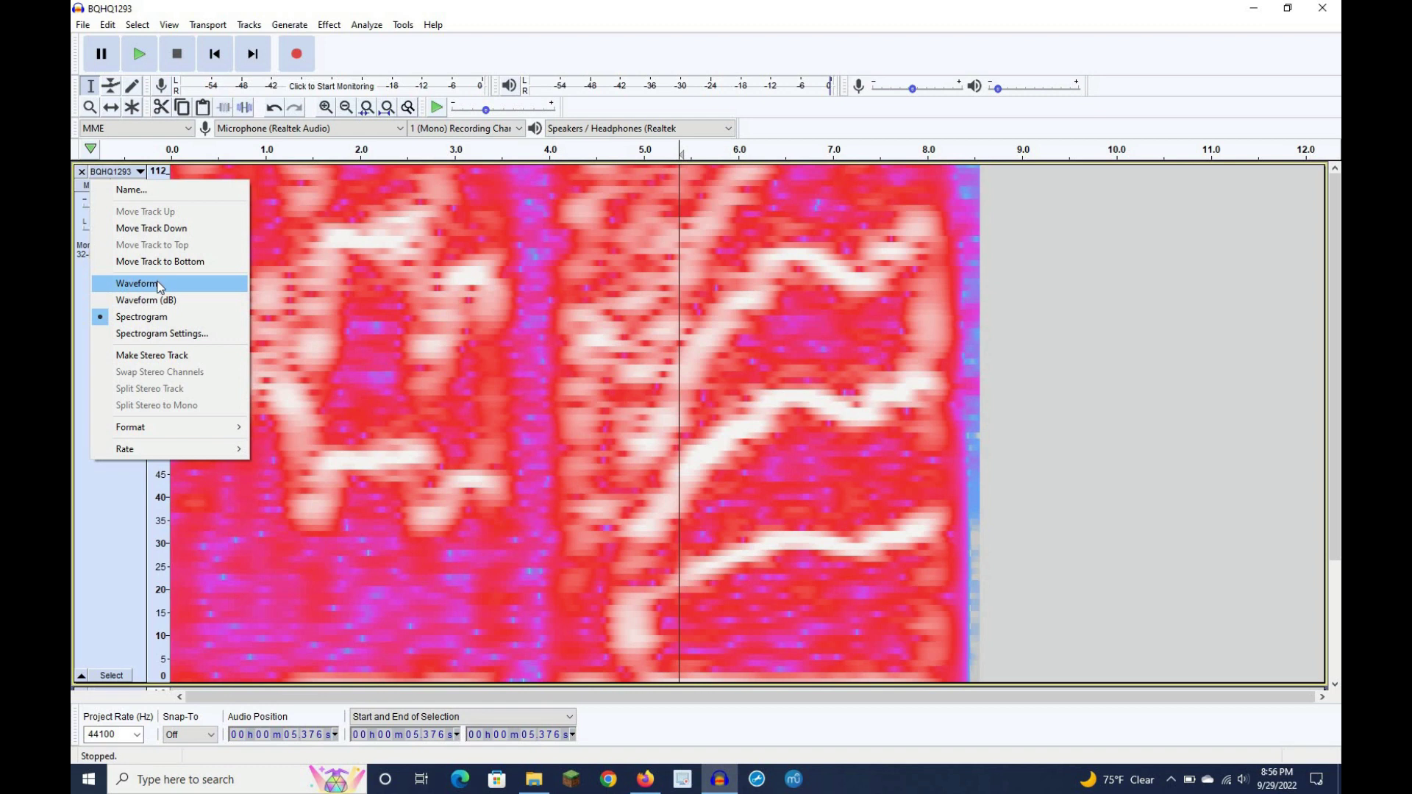
click(158, 287)
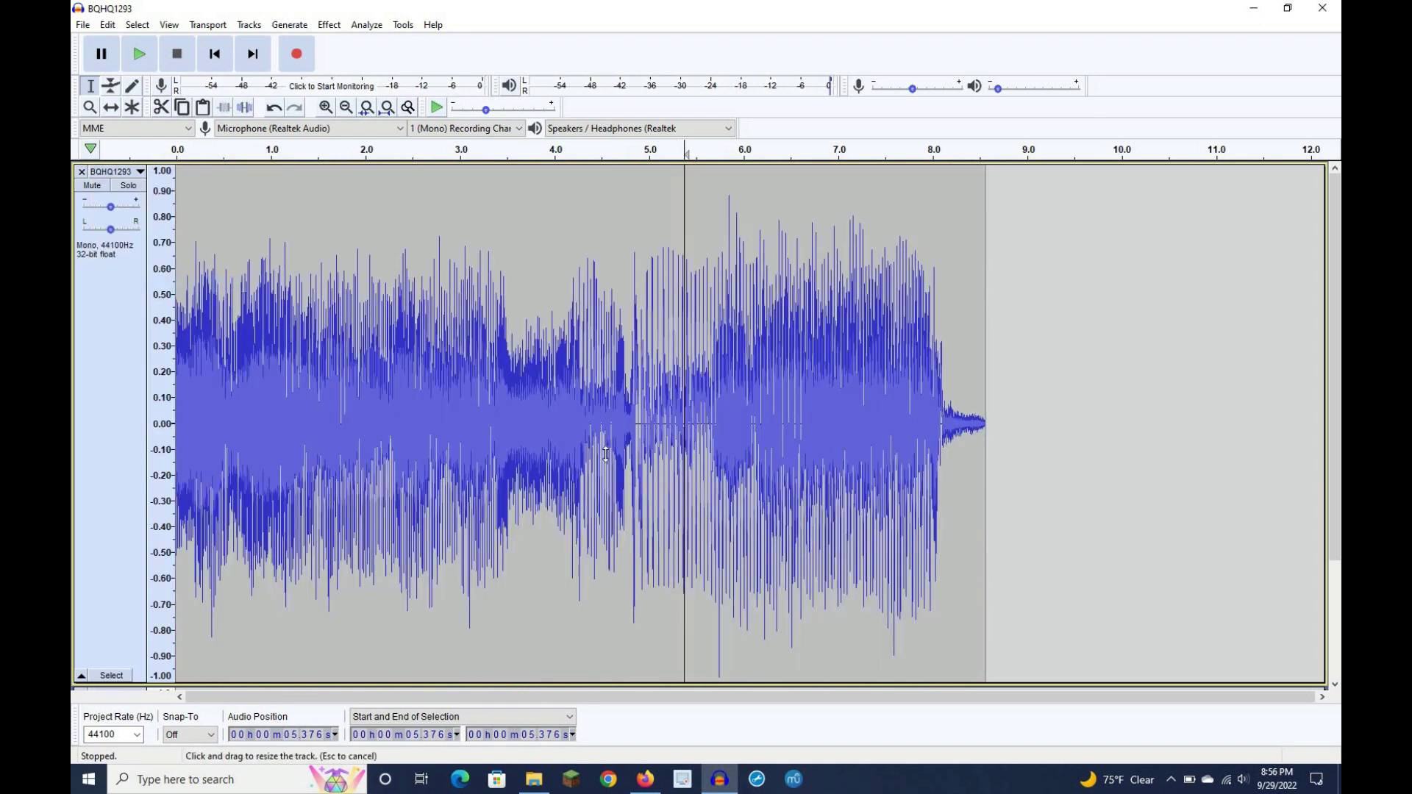
drag(602, 684, 601, 370)
click(601, 397)
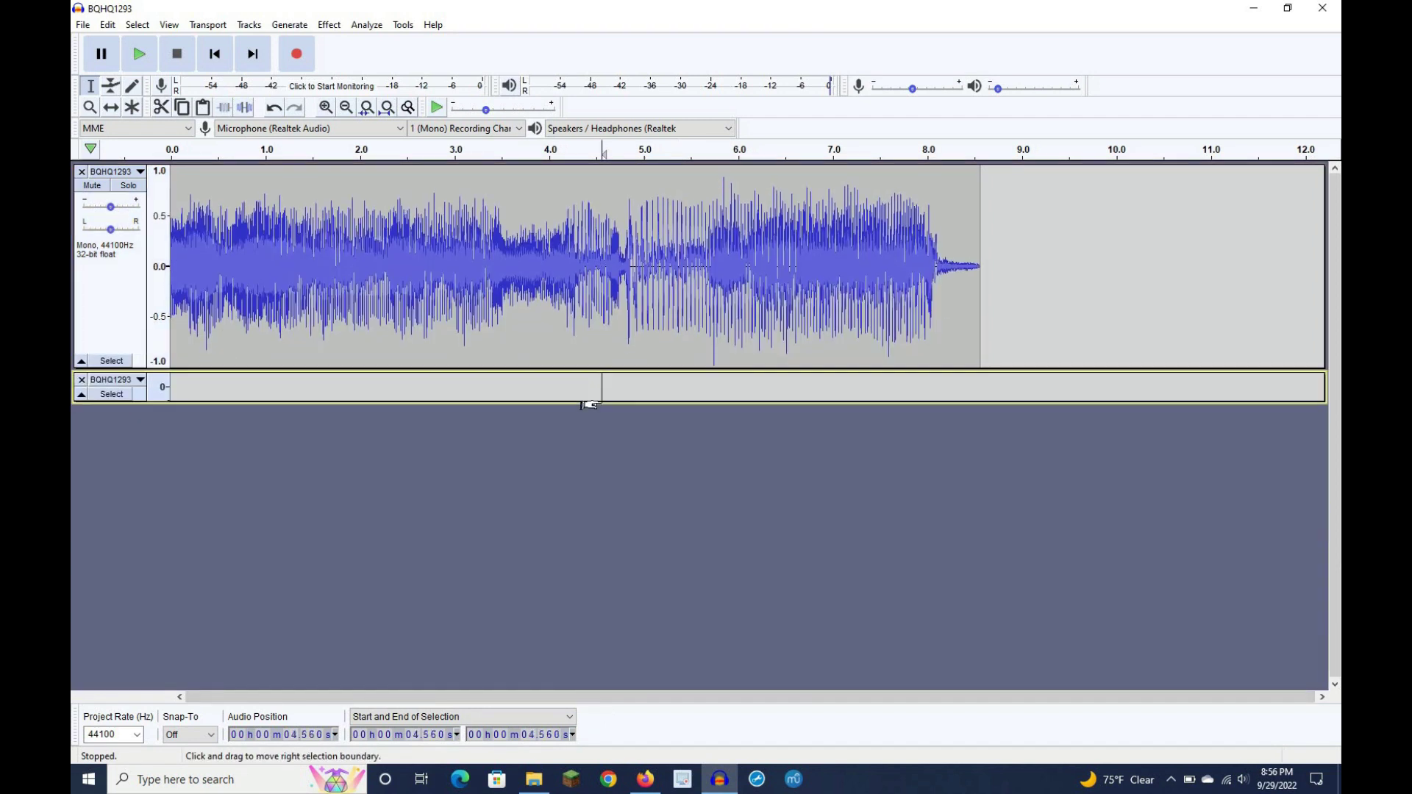
drag(587, 404, 599, 612)
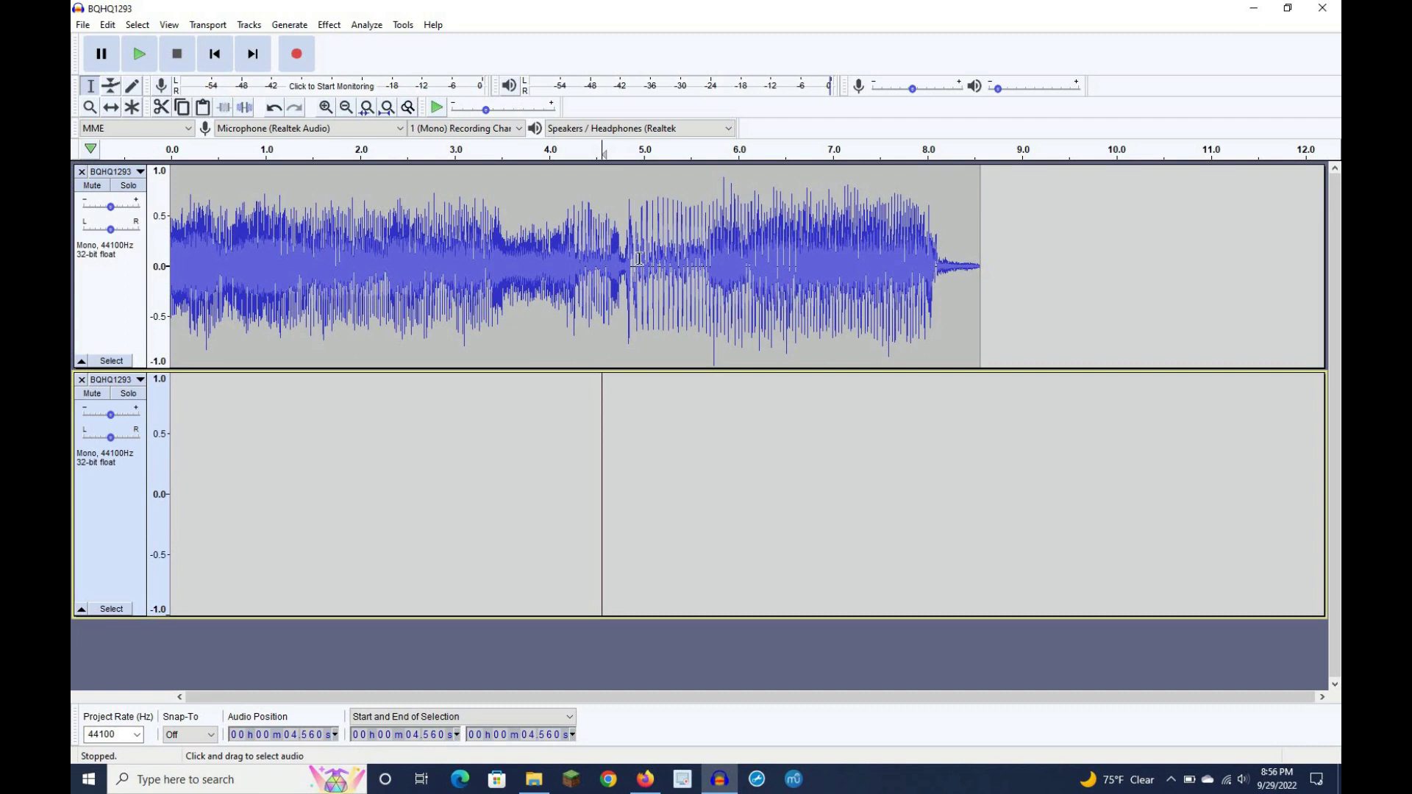
ctrl+scroll(638, 259, up, 1)
ctrl+scroll(637, 259, up, 1)
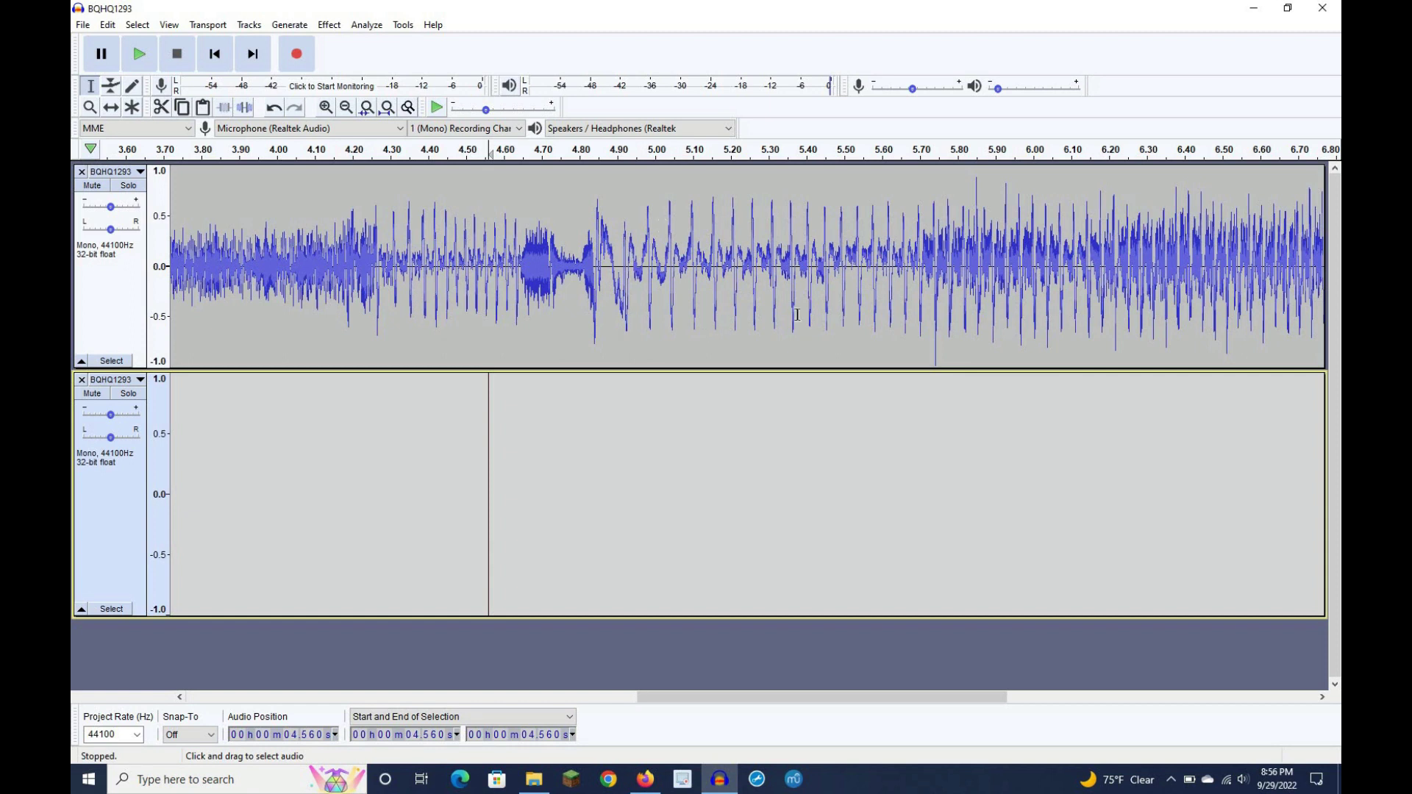
scroll(797, 314, right, 1)
scroll(797, 314, right, 1)
scroll(796, 315, right, 1)
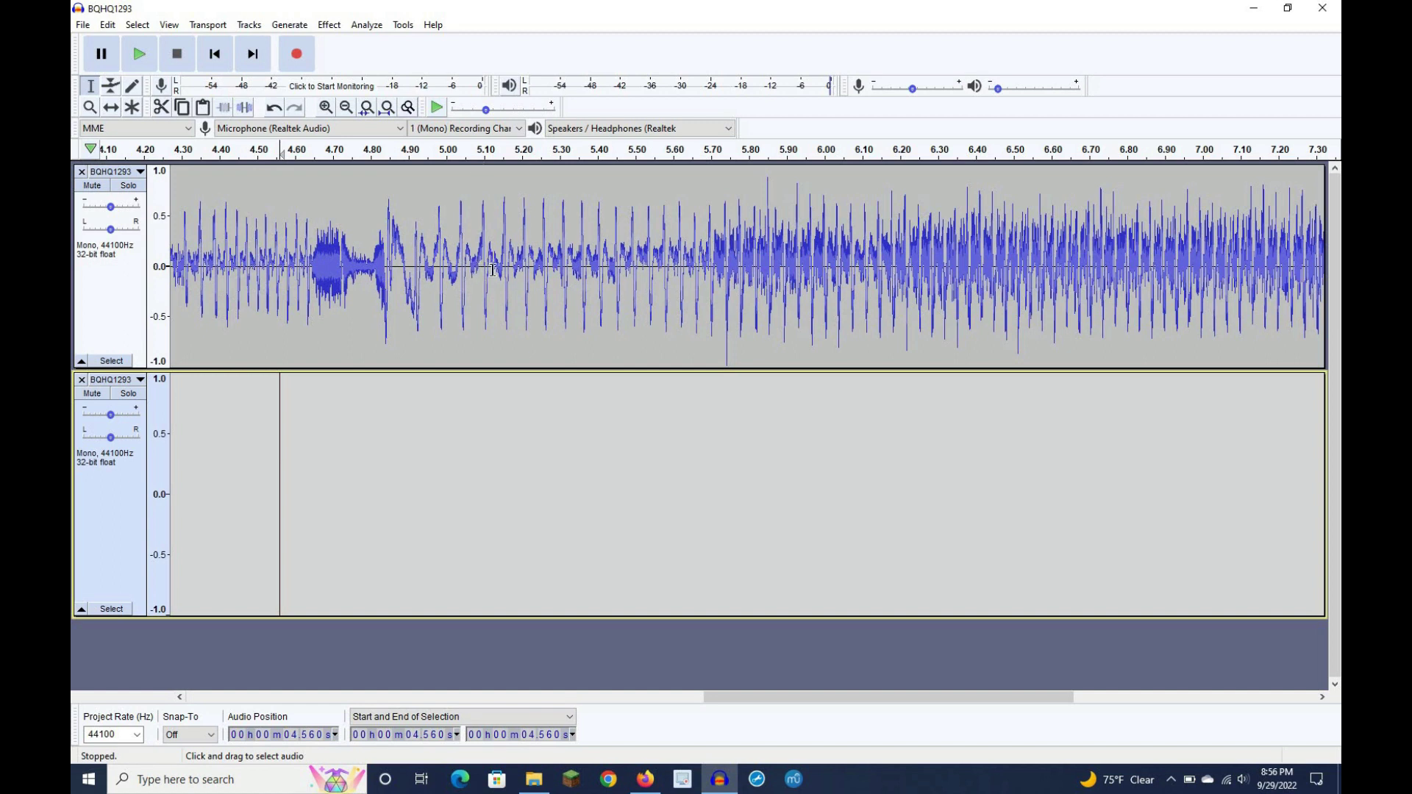
ctrl+scroll(378, 397, up, 2)
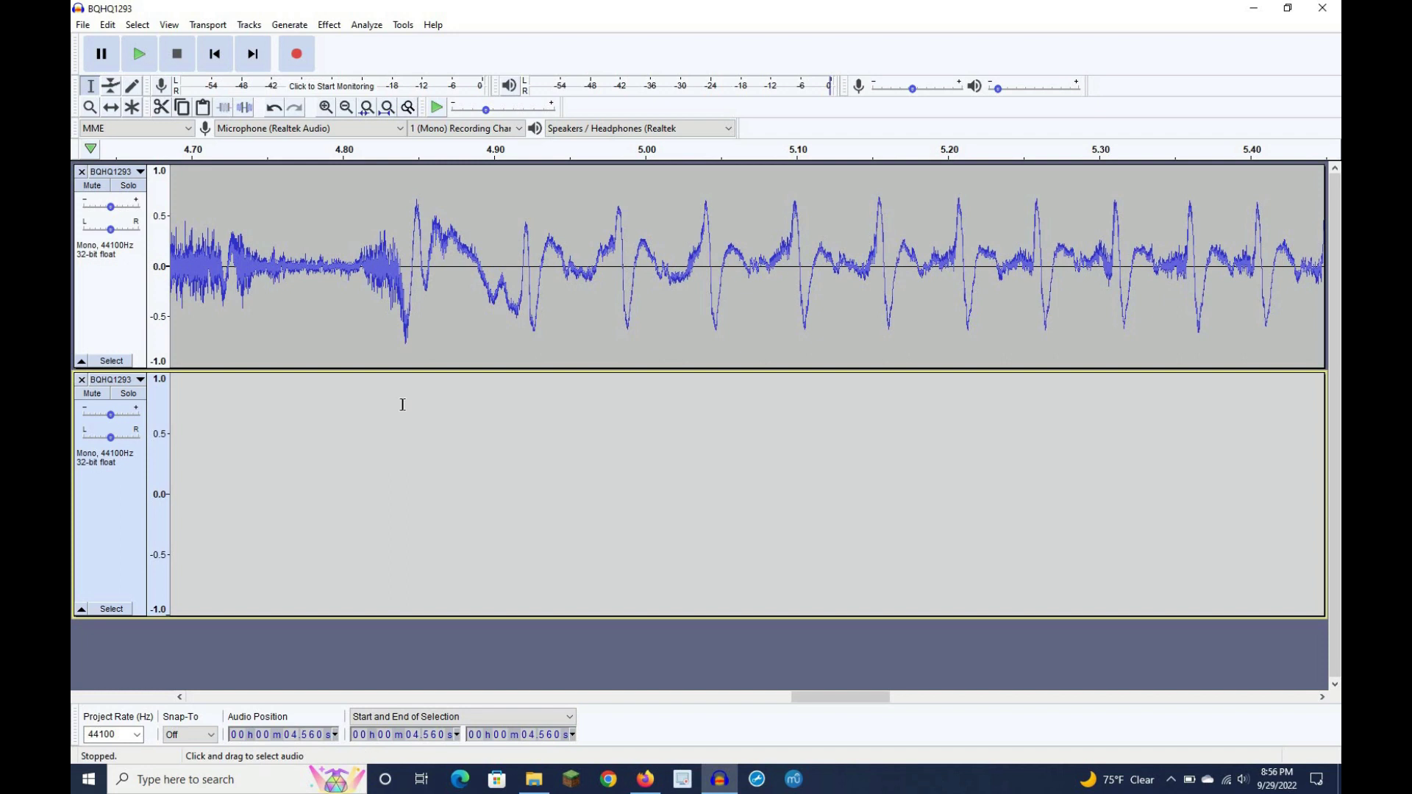
ctrl+scroll(402, 404, down, 1)
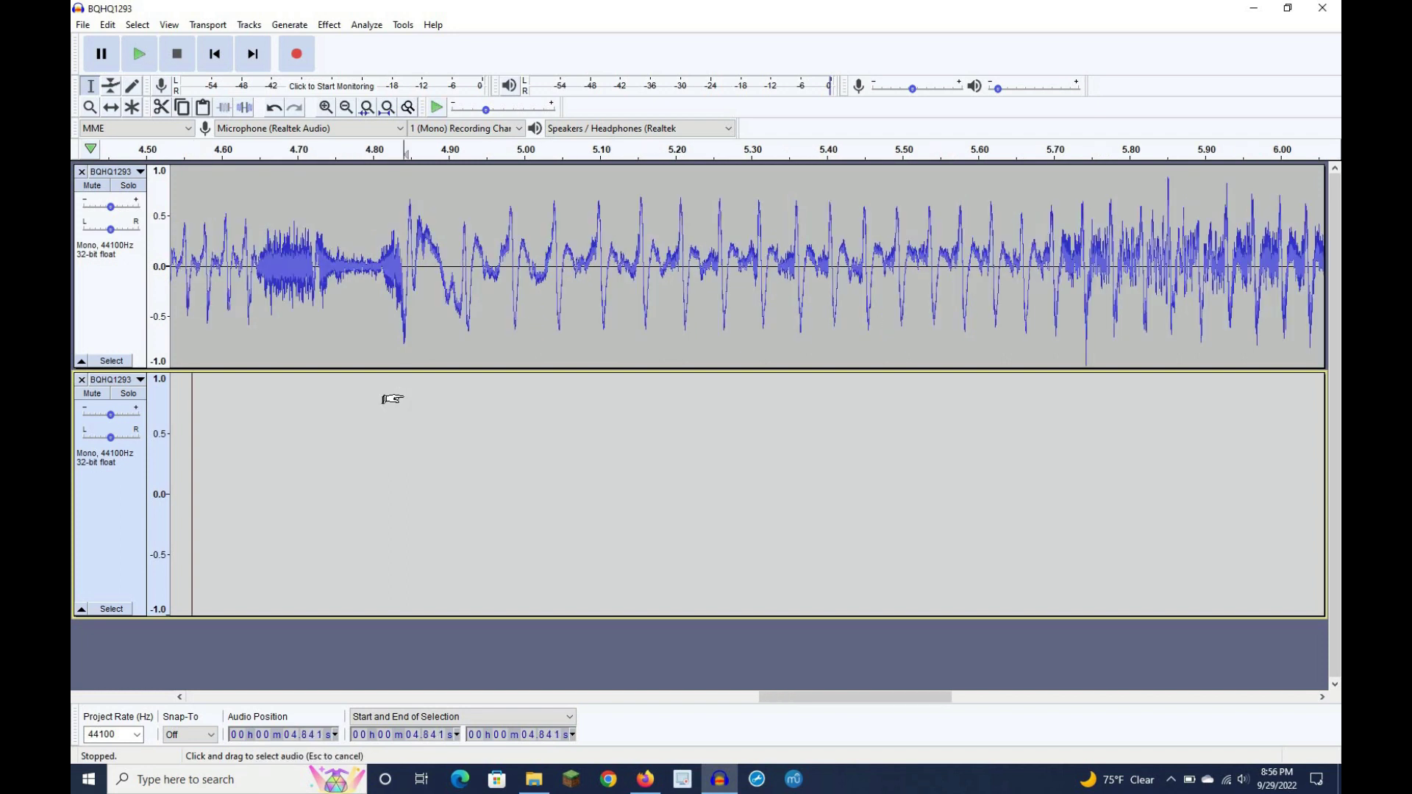
- Generate a 16.35 Hz sine tone, amplitude 1, on track two from 4.841 s
click(403, 399)
click(290, 24)
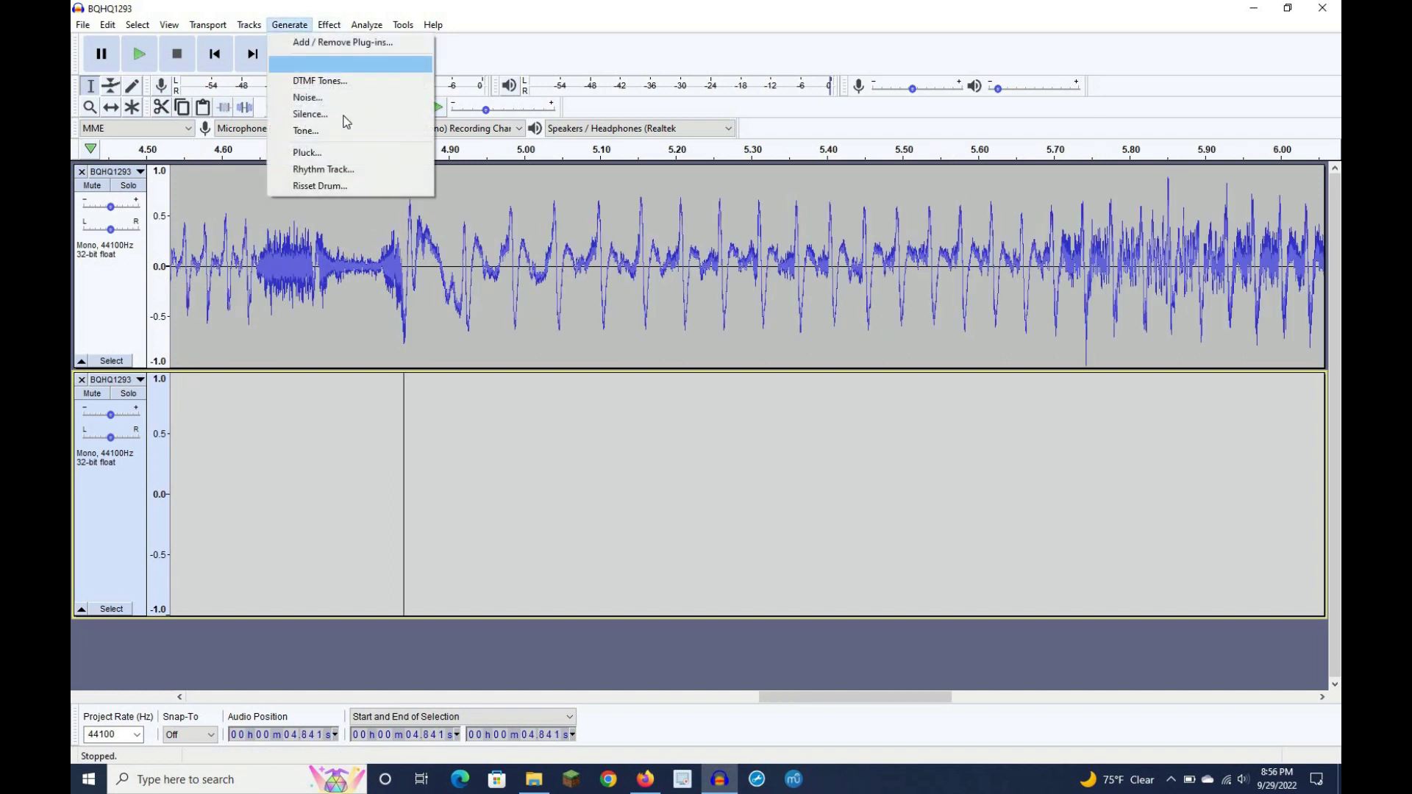
click(330, 133)
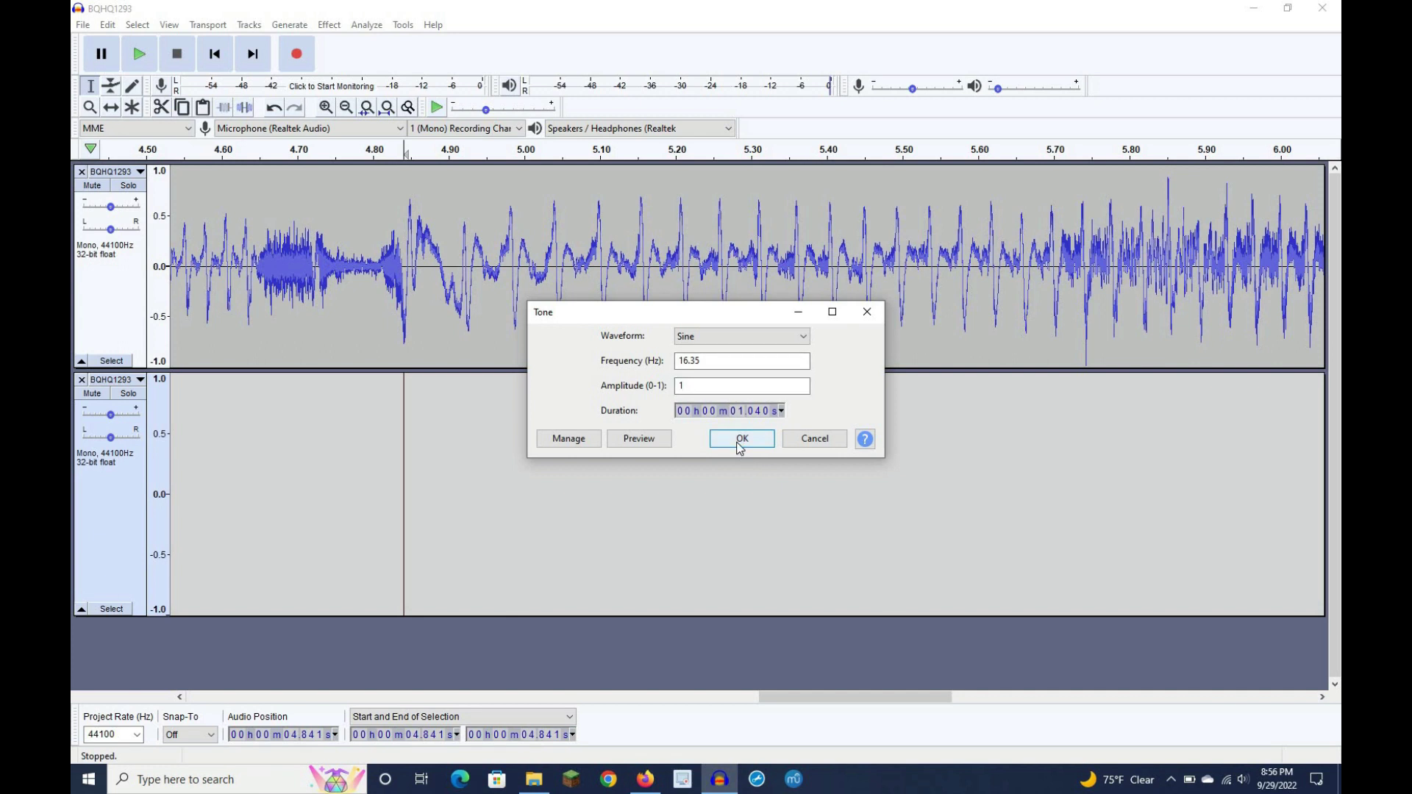
click(739, 437)
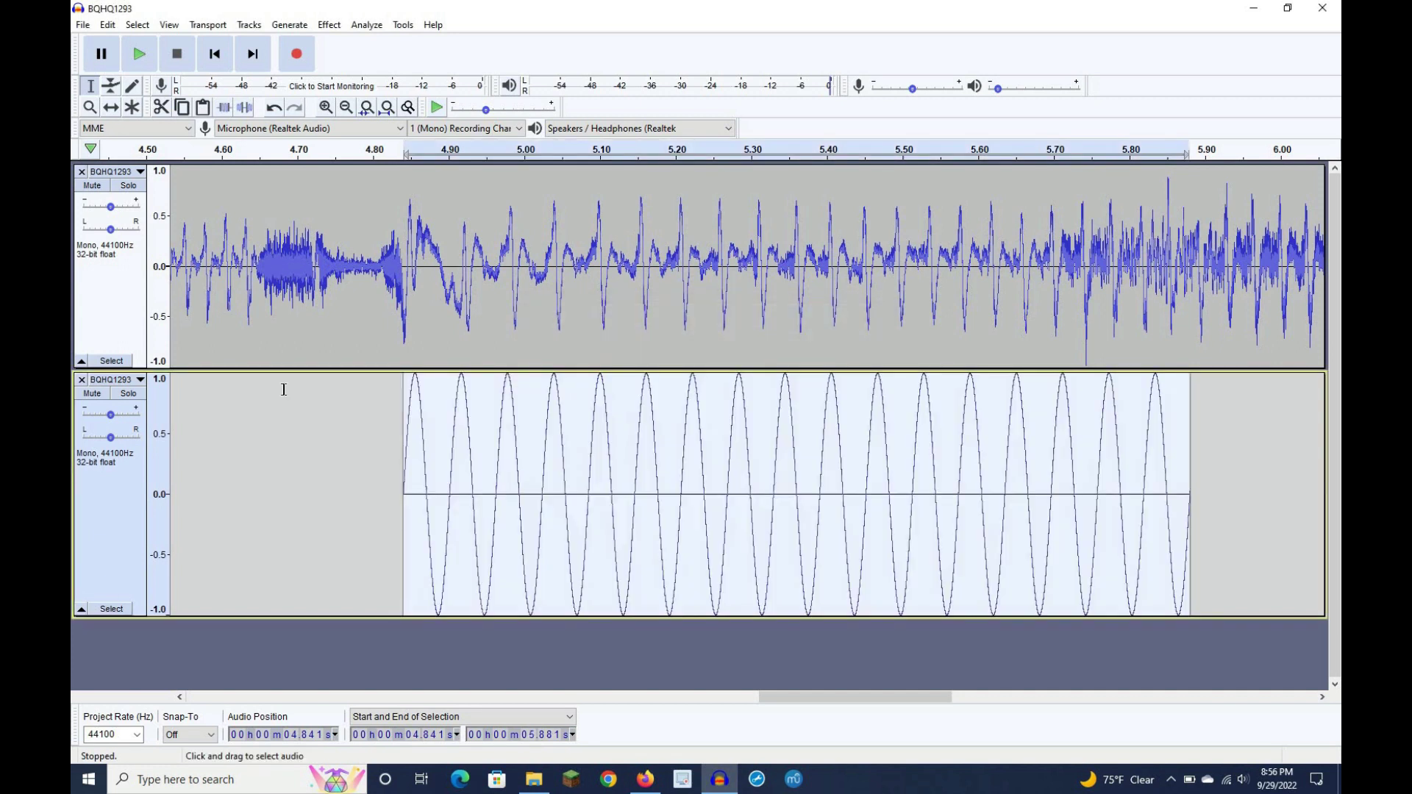
click(334, 431)
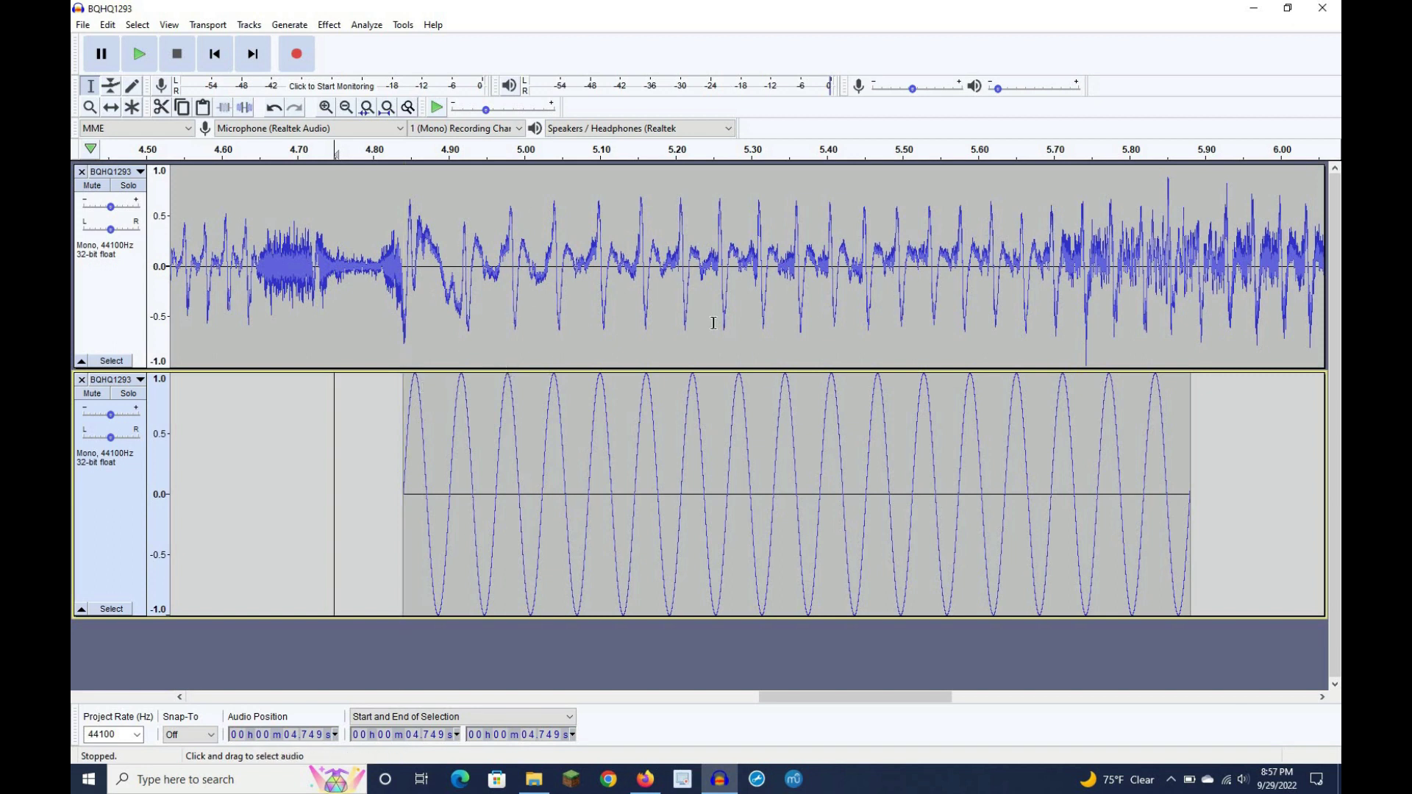
scroll(819, 333, right, 2)
scroll(820, 334, right, 2)
scroll(819, 333, right, 2)
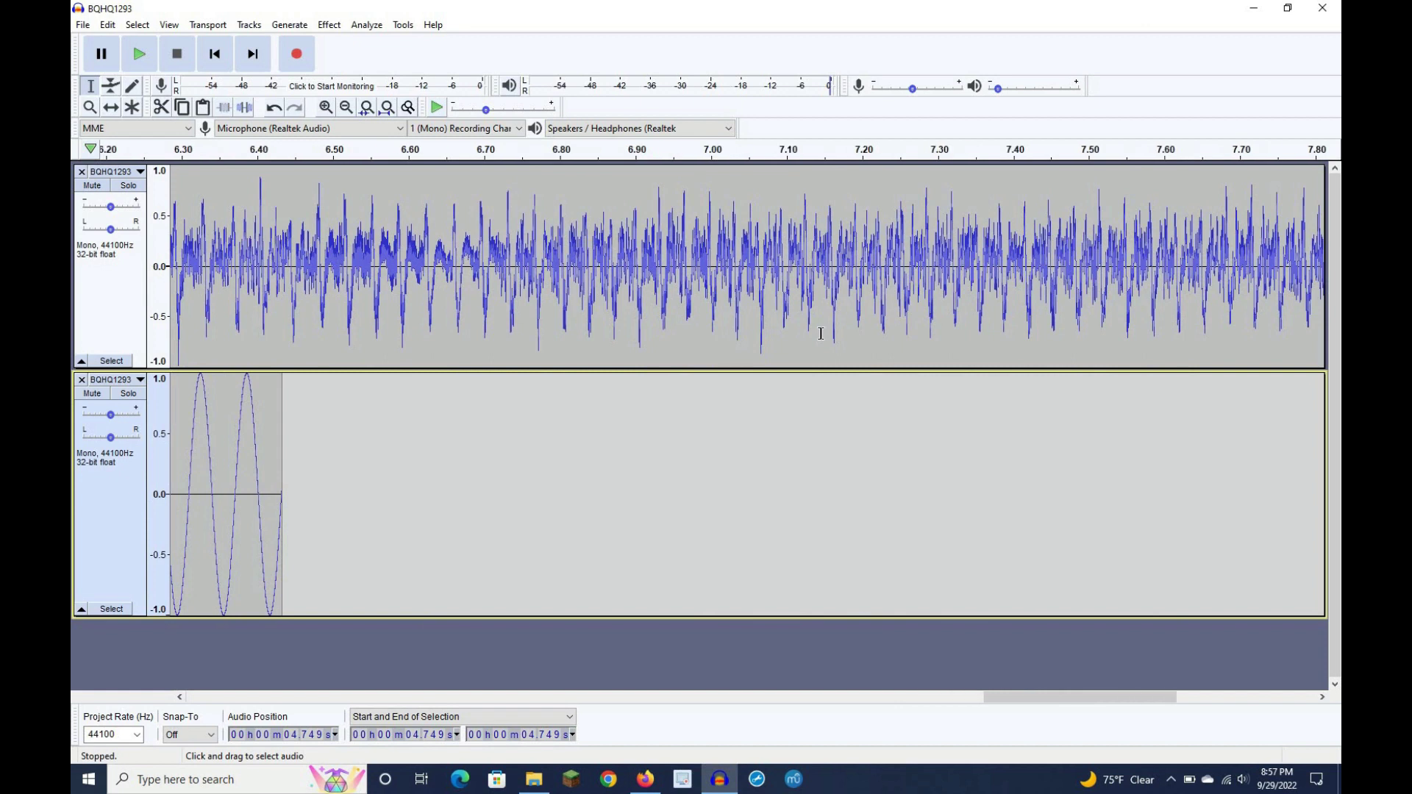
scroll(820, 333, right, 2)
scroll(819, 333, right, 2)
scroll(819, 333, right, 1)
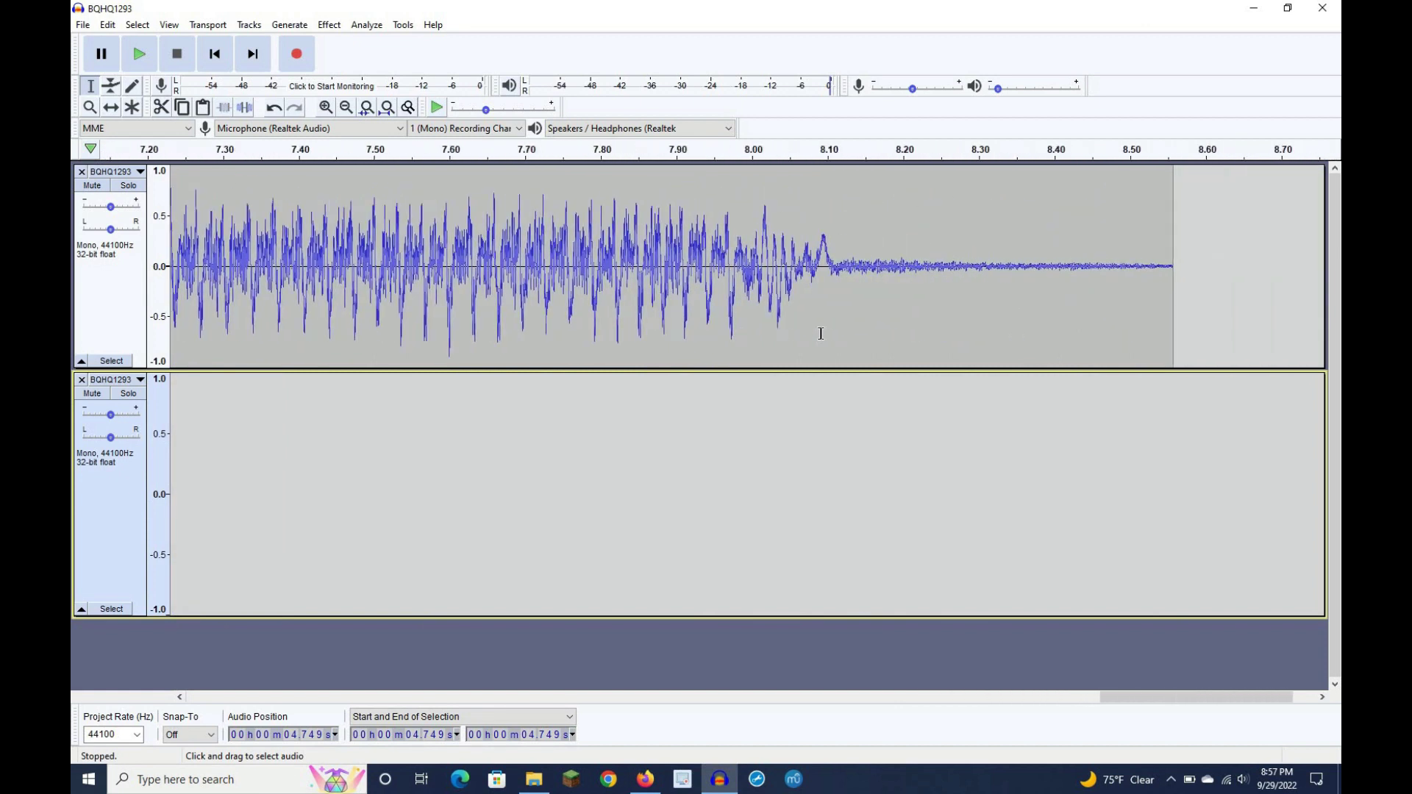